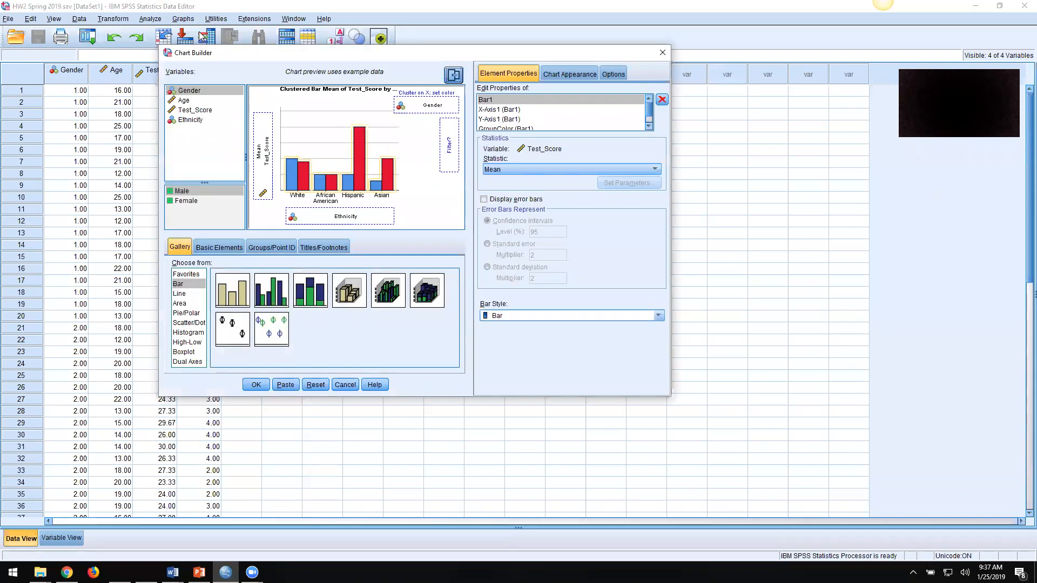
Clear the existing bar chart setup and start a clustered boxplot on the chart canvas
left_click(317, 386)
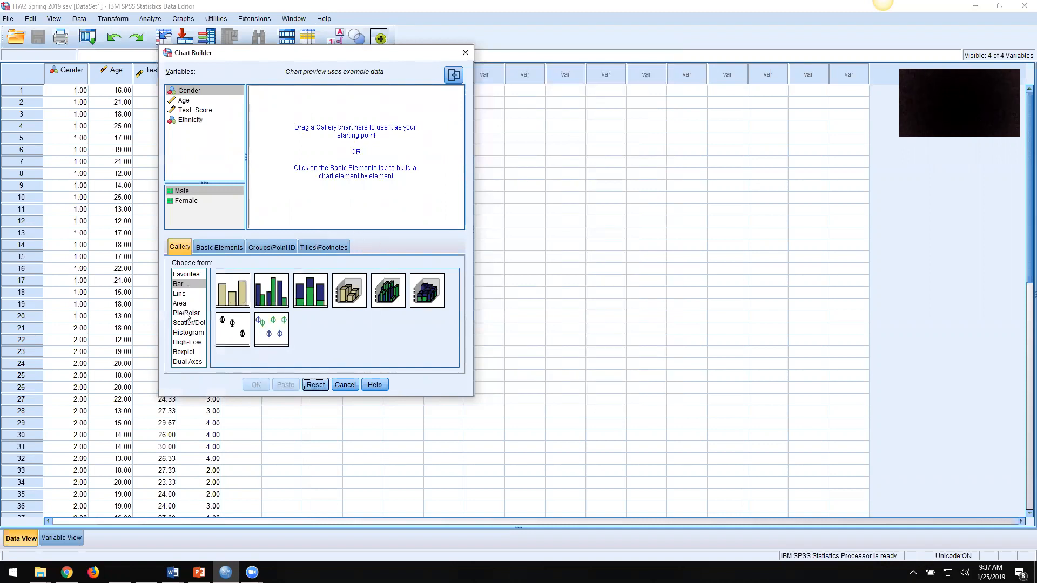
left_click(196, 353)
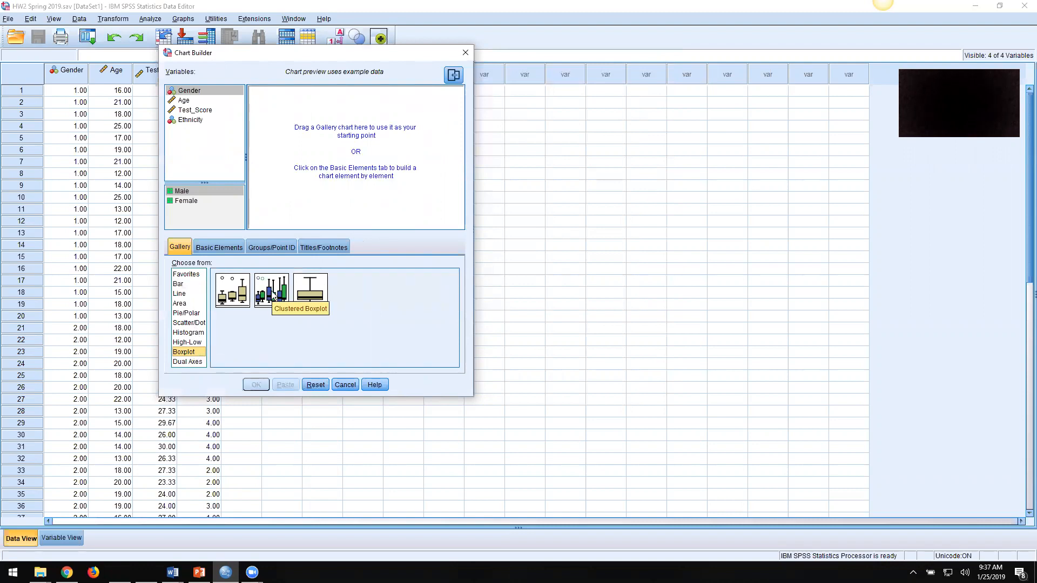
left_click_drag(272, 296, 363, 160)
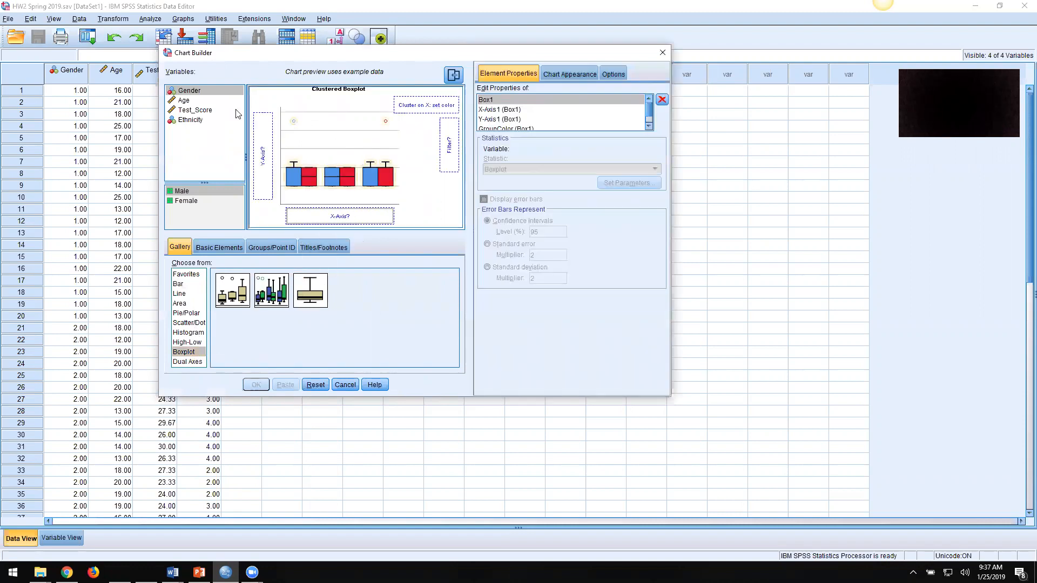
Assign Ethnicity to the x-axis, Test_Score to the y-axis and Gender as the cluster colour, and generate the boxplot
left_click_drag(190, 120, 346, 217)
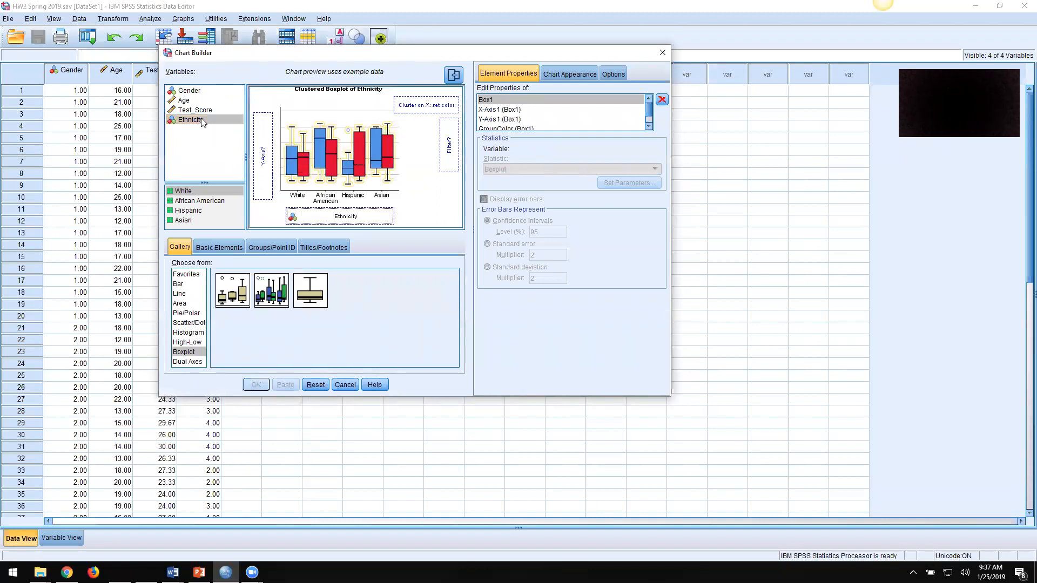
left_click_drag(207, 111, 264, 154)
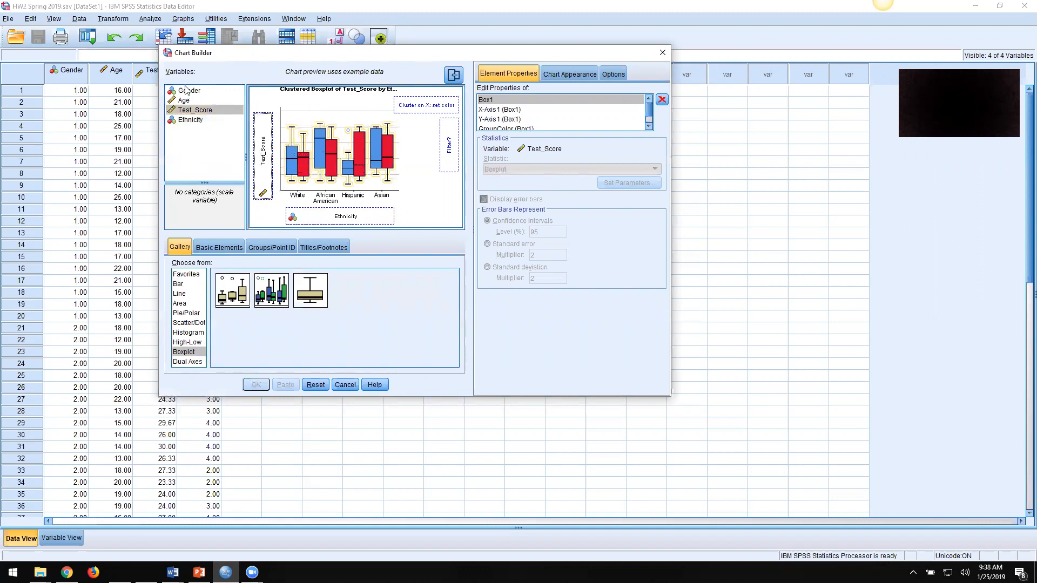
left_click_drag(186, 93, 416, 107)
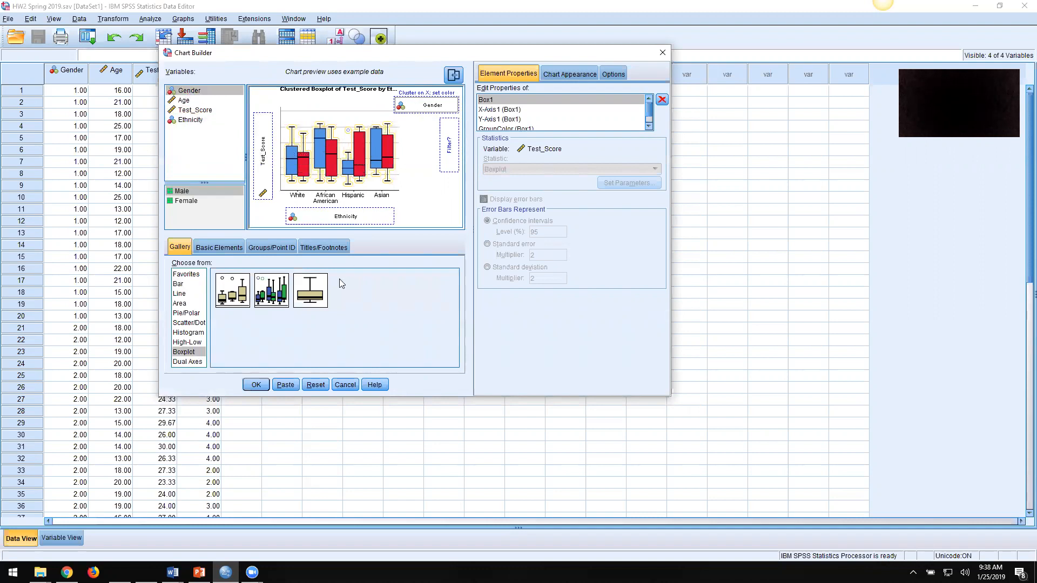
left_click(256, 385)
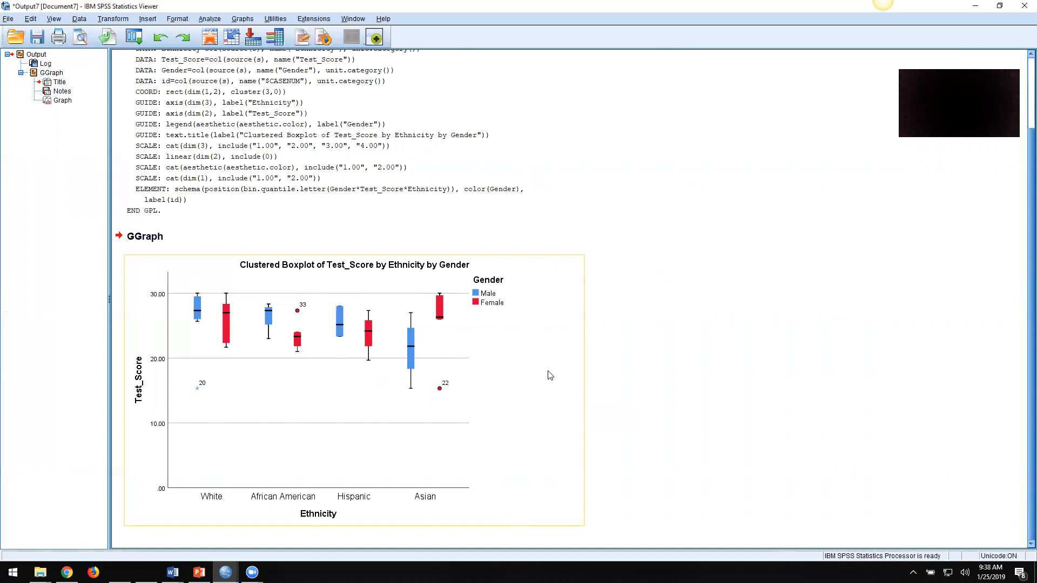
Open the boxplot in the Chart Editor and set the width of its bars to 75%
left_click(514, 350)
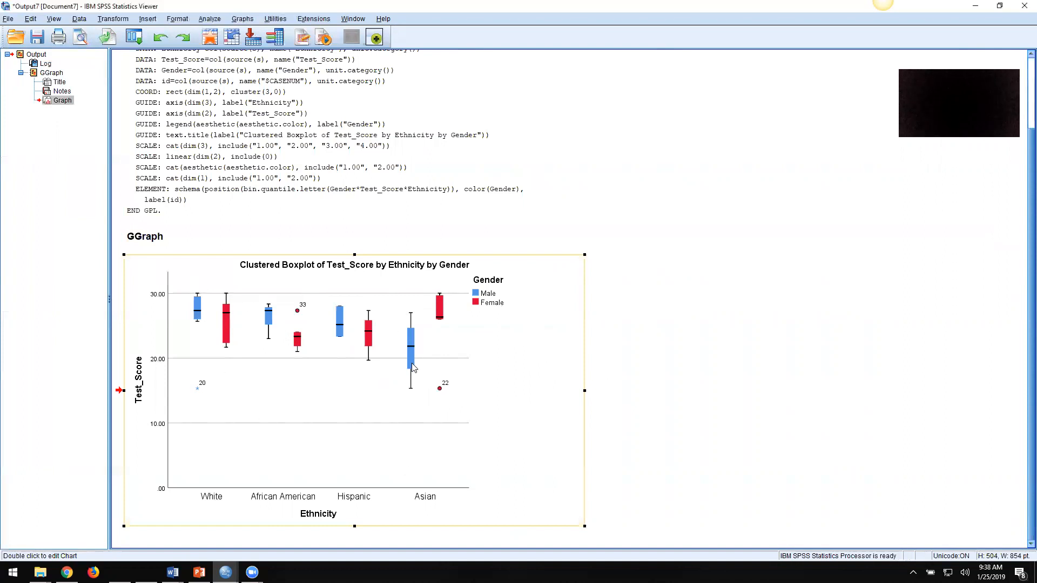
double_click(516, 359)
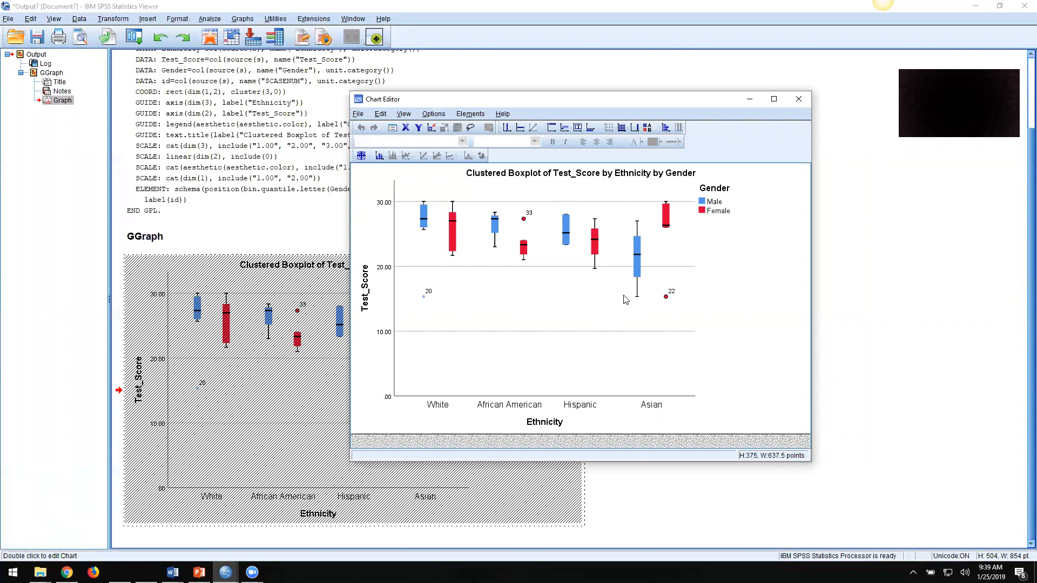
left_click(637, 270)
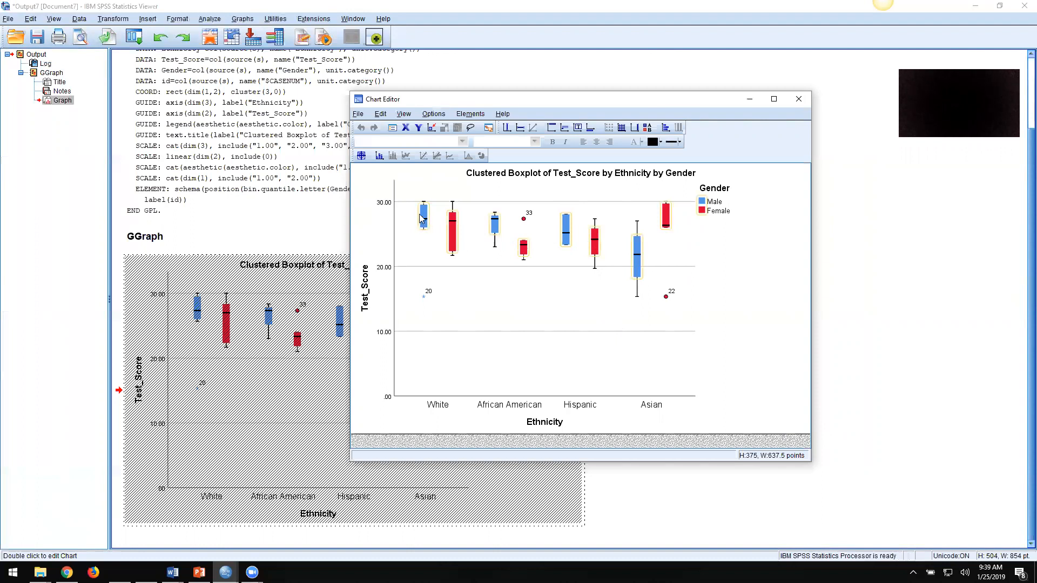
double_click(635, 266)
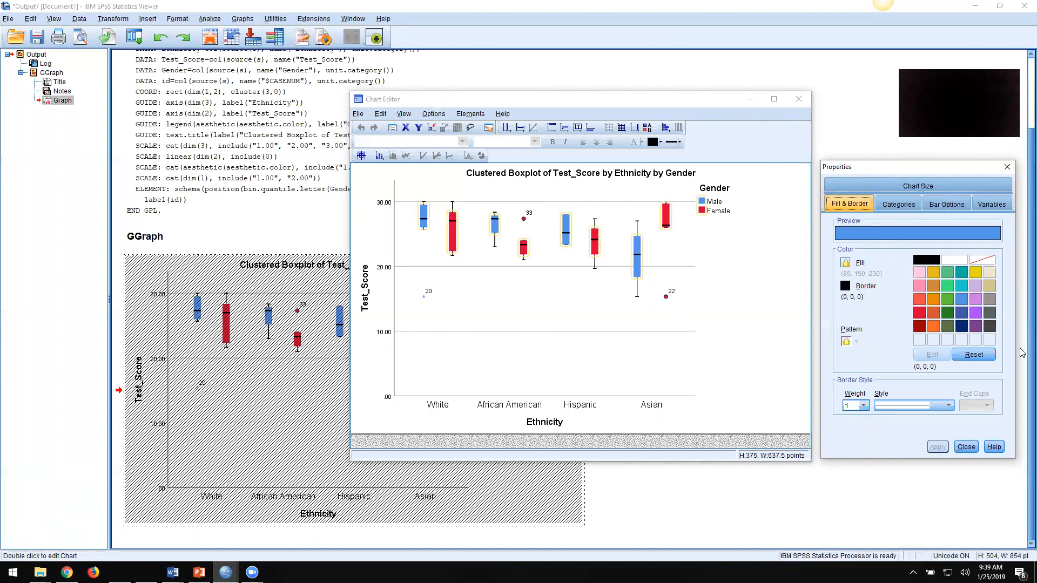
left_click(948, 204)
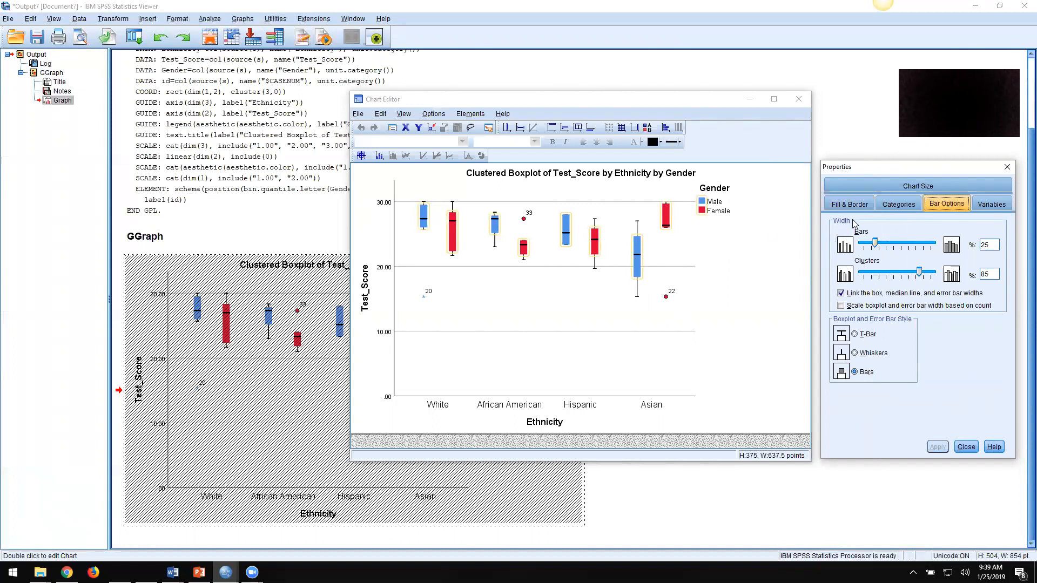
left_click_drag(993, 248, 972, 246)
type("75")
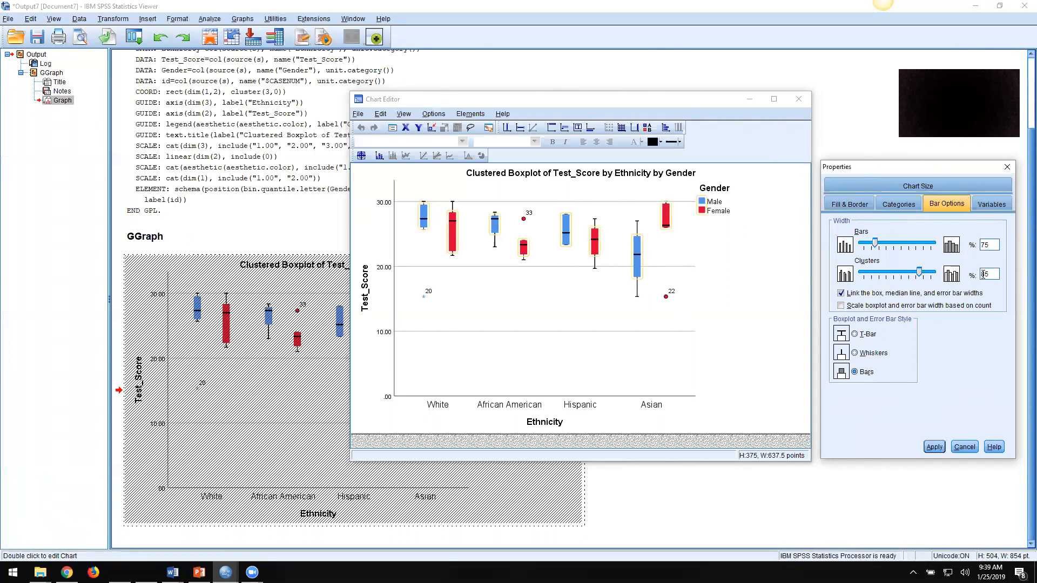
left_click(935, 448)
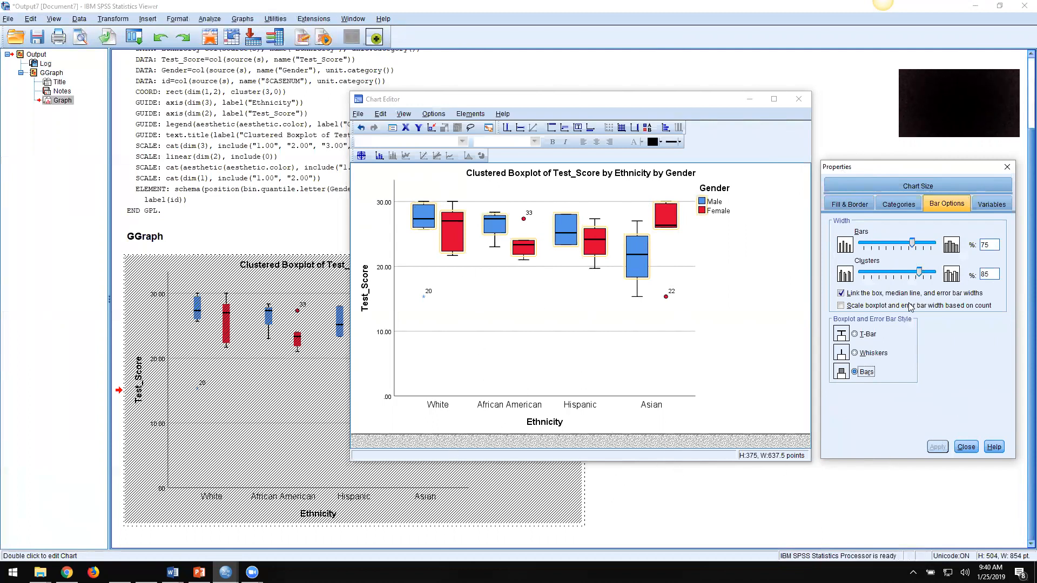
Set the boxplot's cluster width to 75% and close the properties
left_click_drag(995, 273, 977, 274)
type("75")
left_click(936, 448)
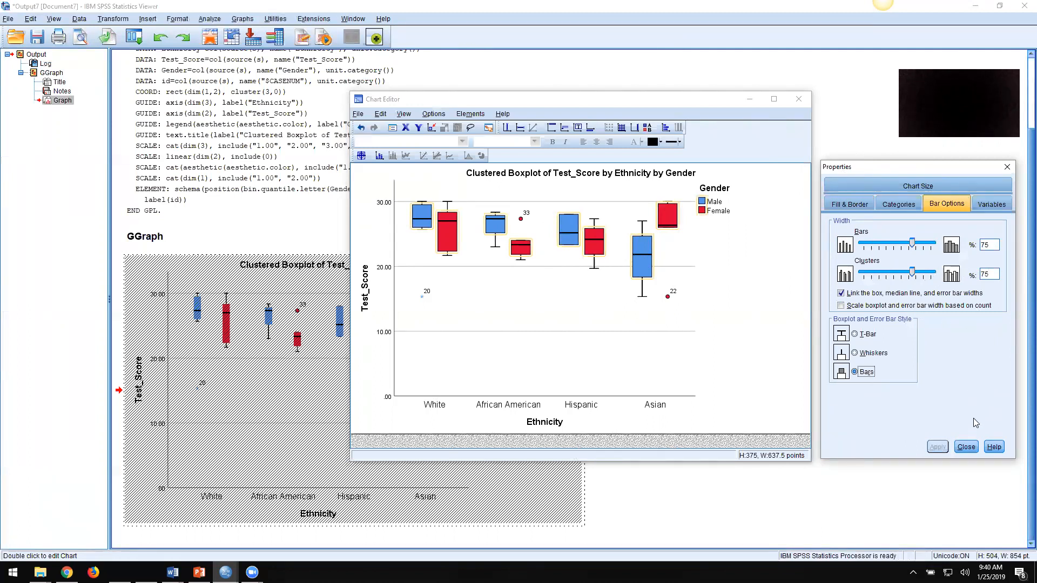
left_click(966, 447)
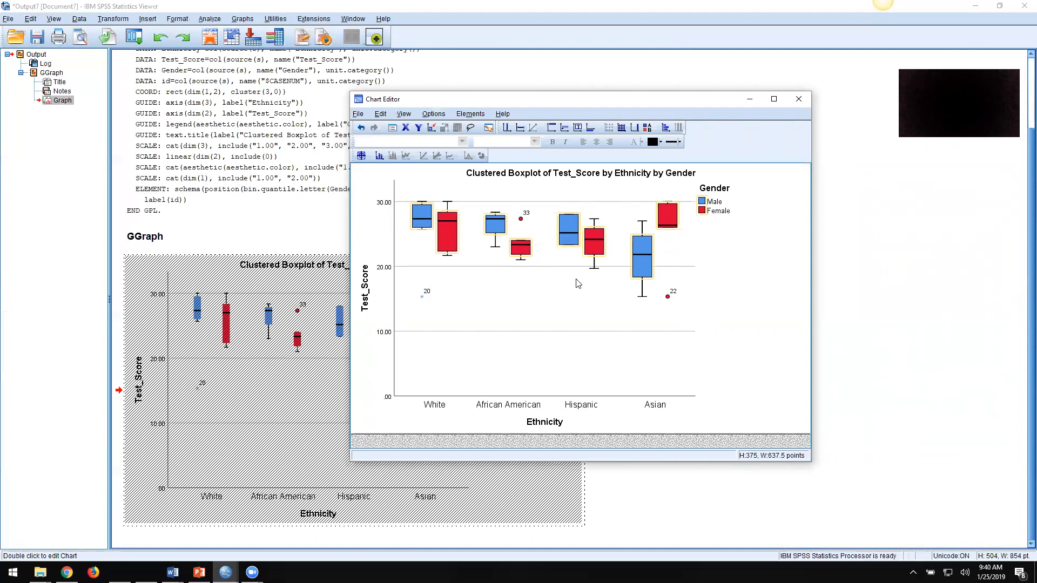
left_click(641, 267)
left_click(640, 263)
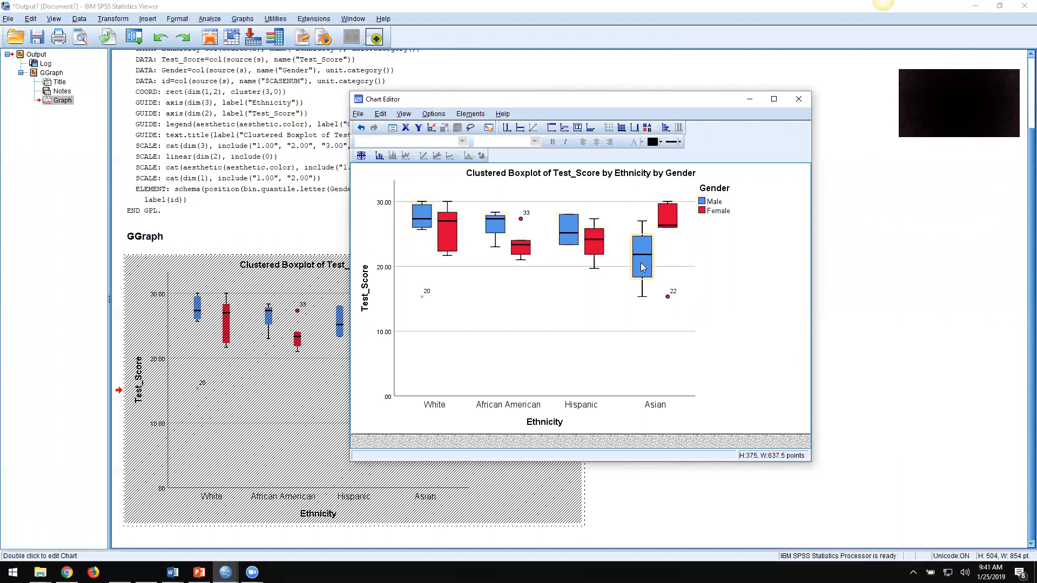
double_click(642, 263)
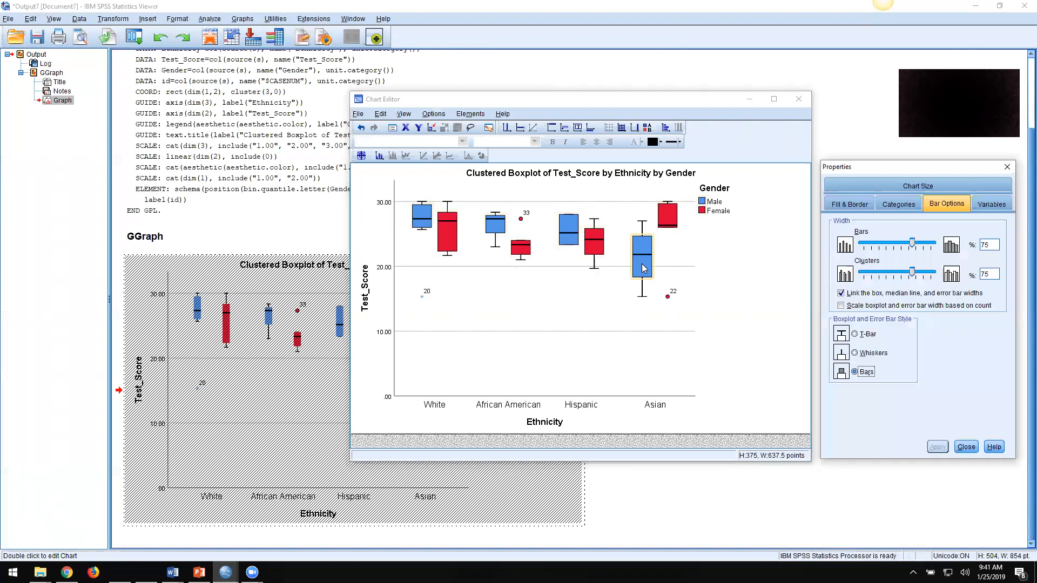
left_click(967, 446)
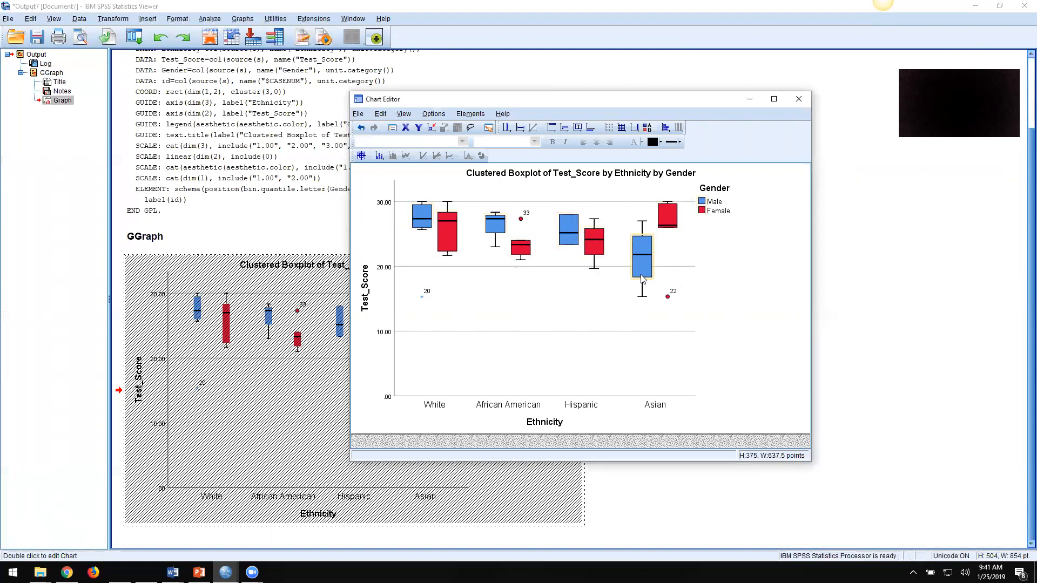
left_click(671, 213)
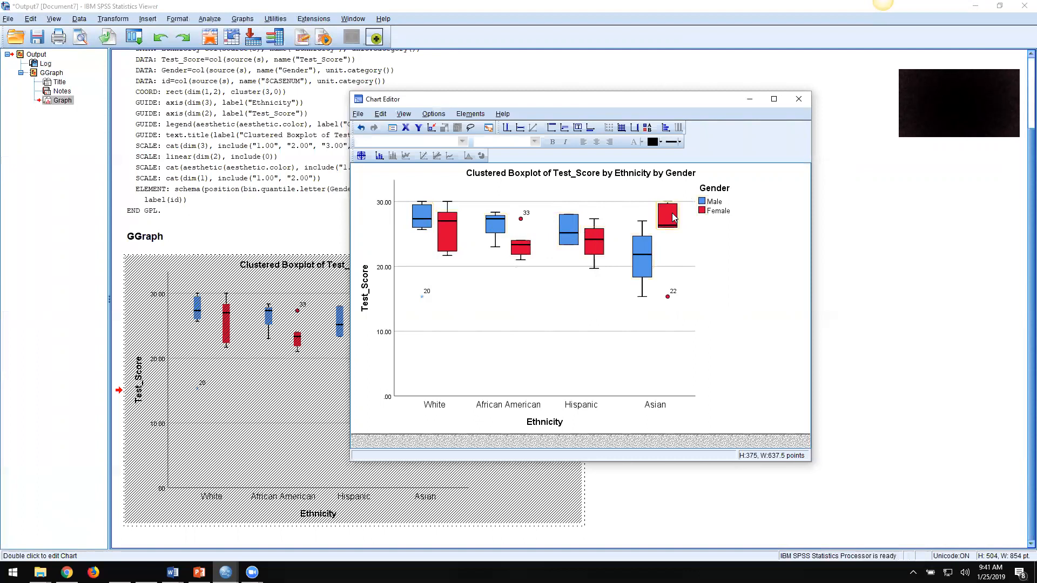
left_click(638, 263)
left_click(673, 255)
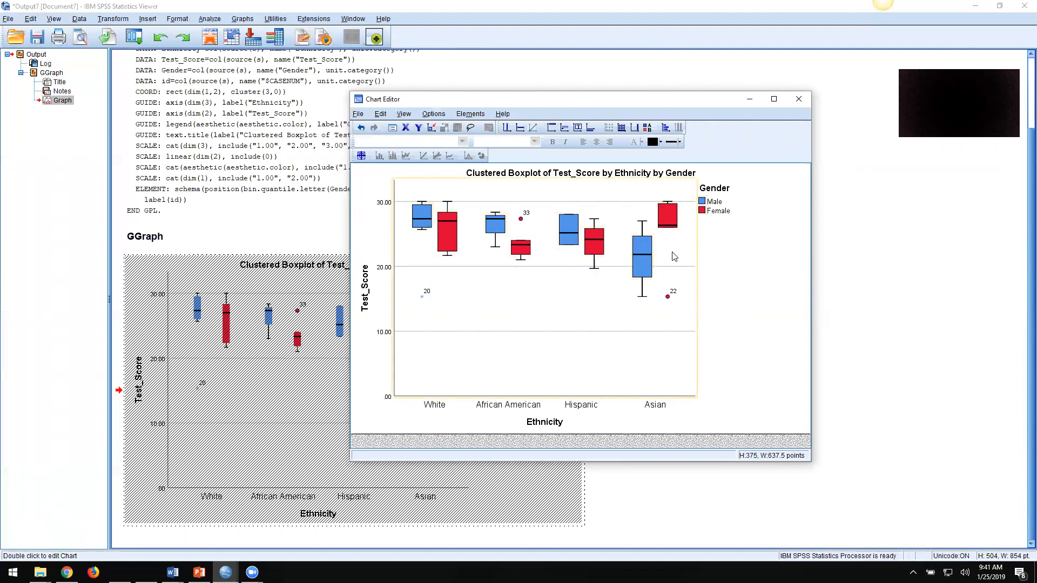
Change the fill of all the Male boxes to dark green (41, 134, 38)
left_click(644, 268)
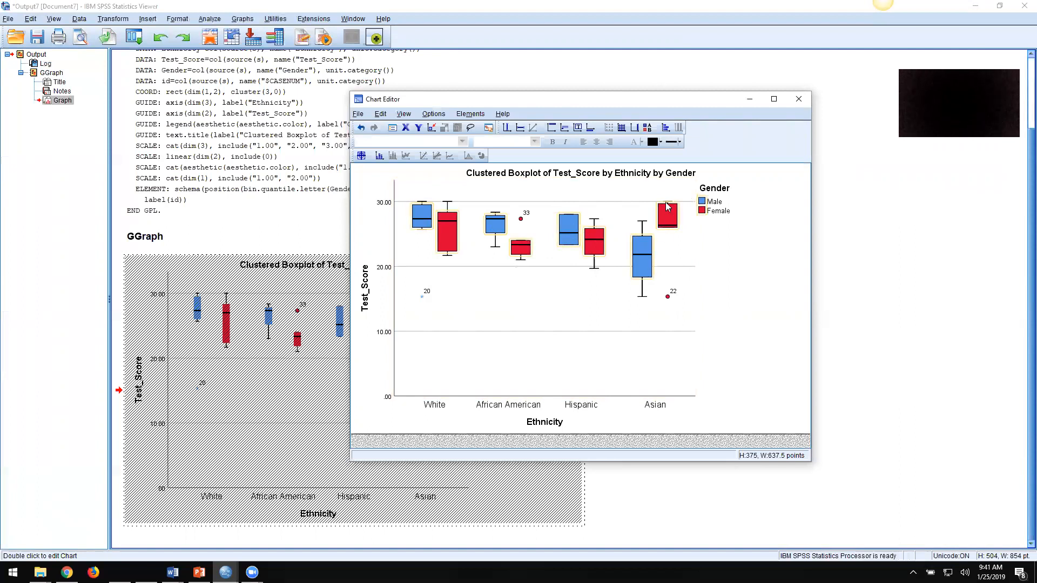
left_click(639, 271)
double_click(647, 270)
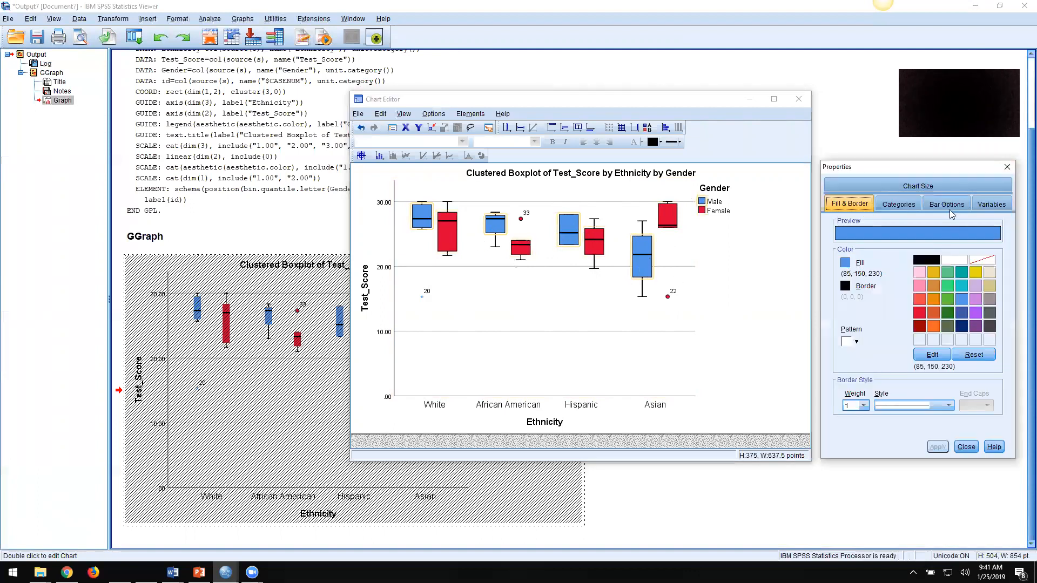
left_click(846, 265)
left_click(949, 314)
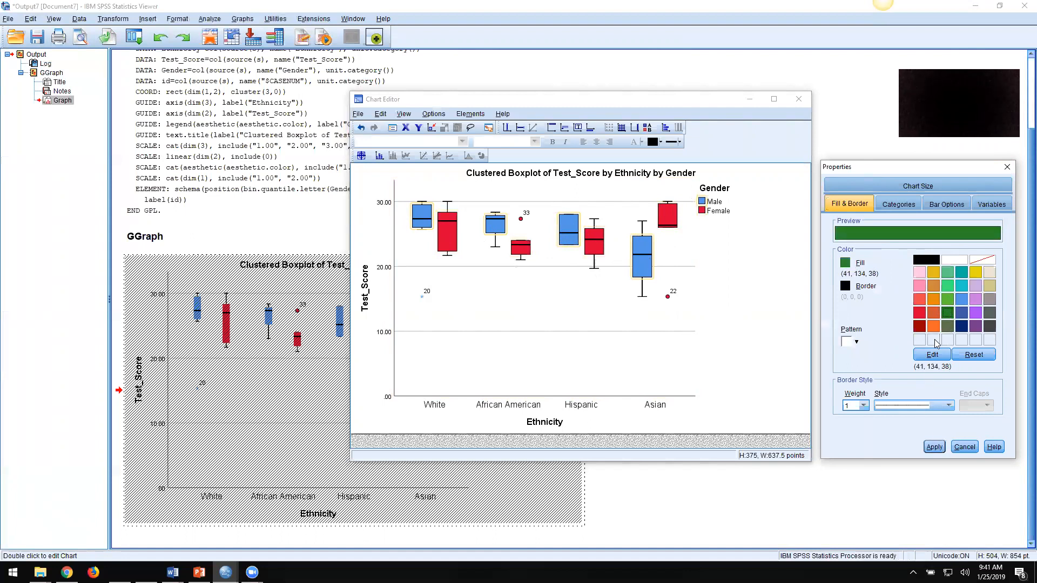
left_click(940, 447)
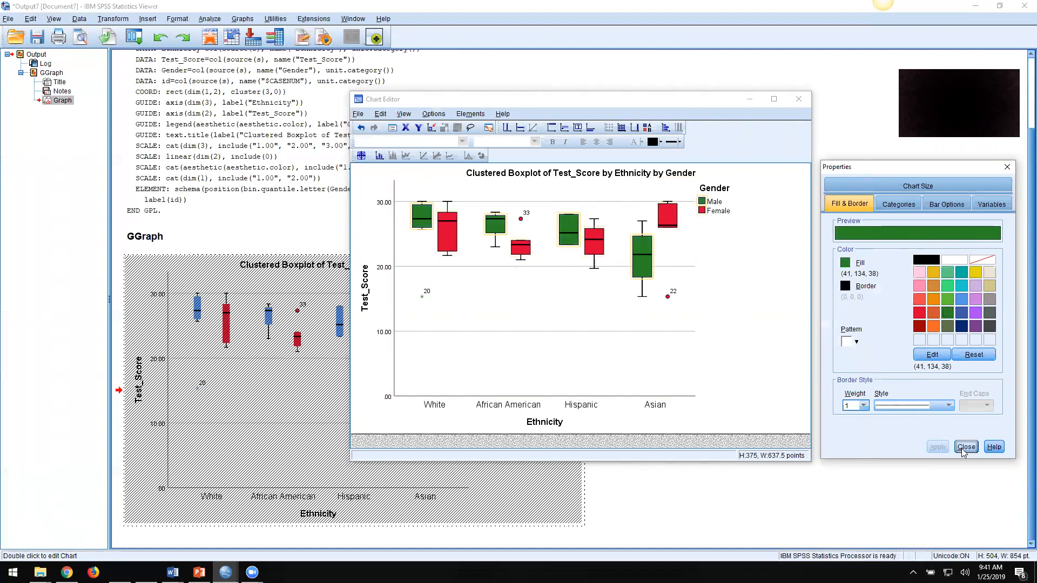
left_click(966, 448)
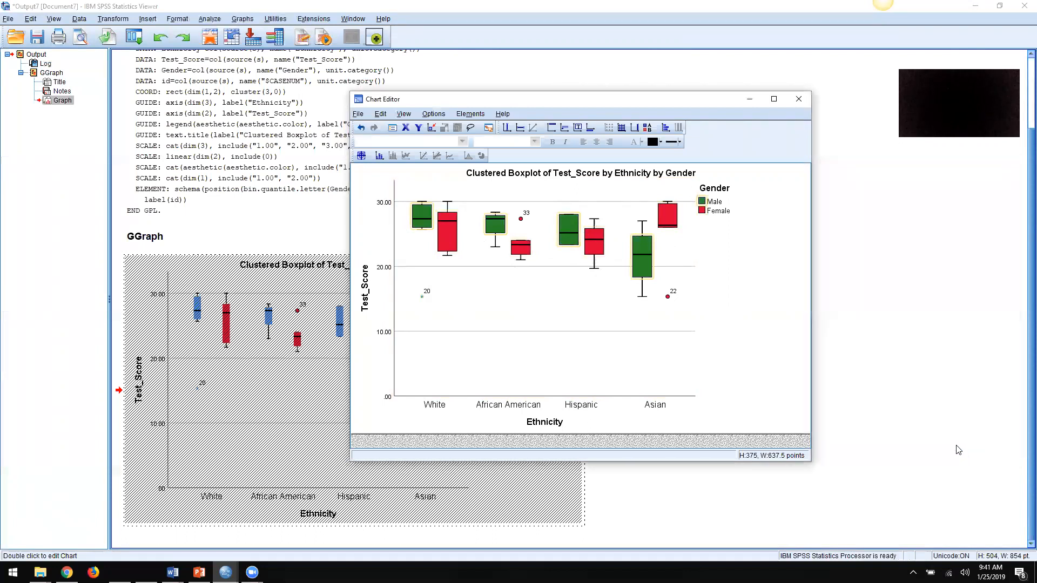
Change the fill of all the Female boxes to orange (243, 103, 42) and close the Chart Editor
left_click(669, 220)
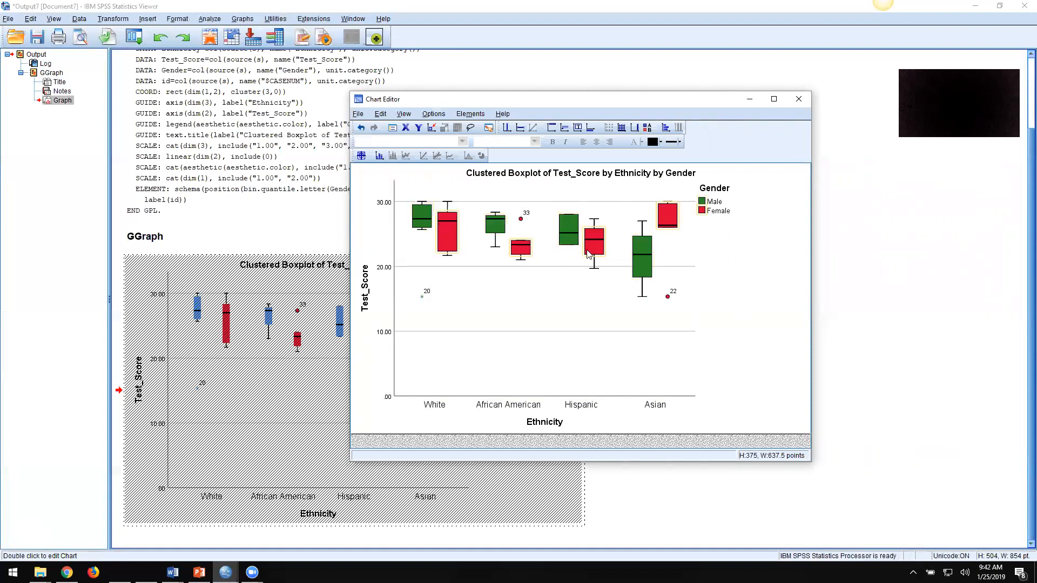
double_click(673, 214)
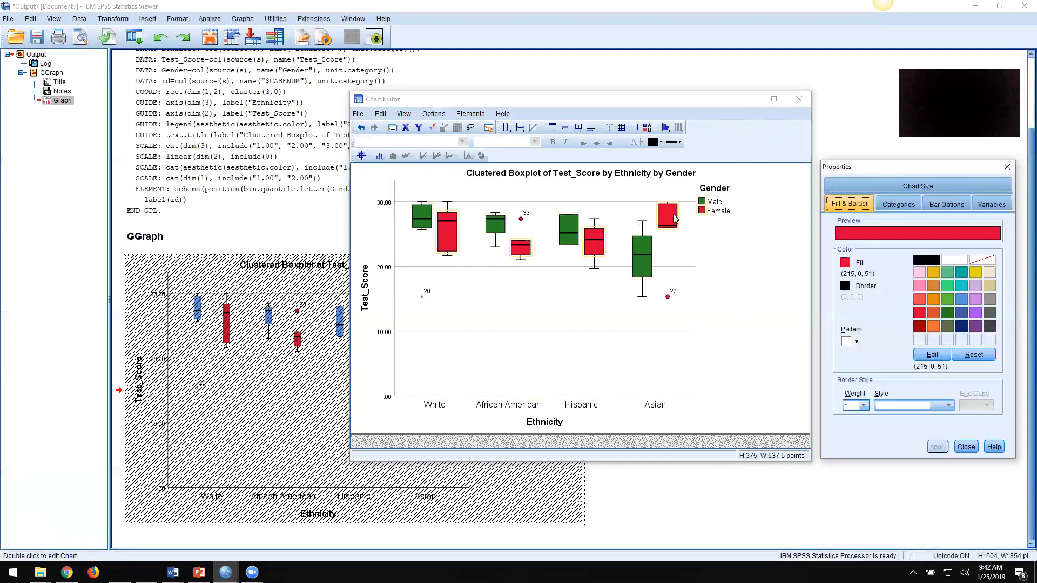
left_click(935, 326)
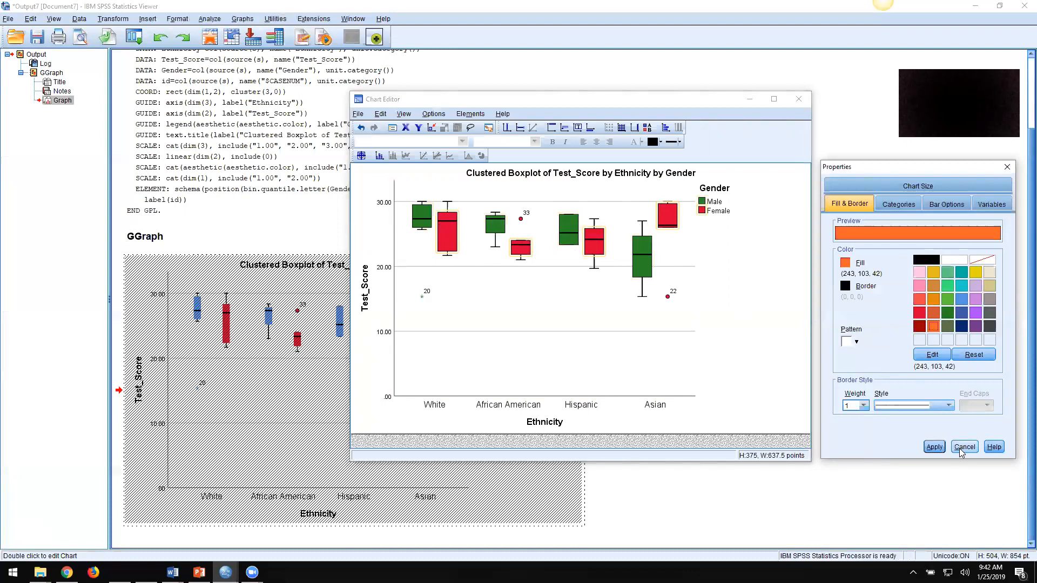
left_click(939, 448)
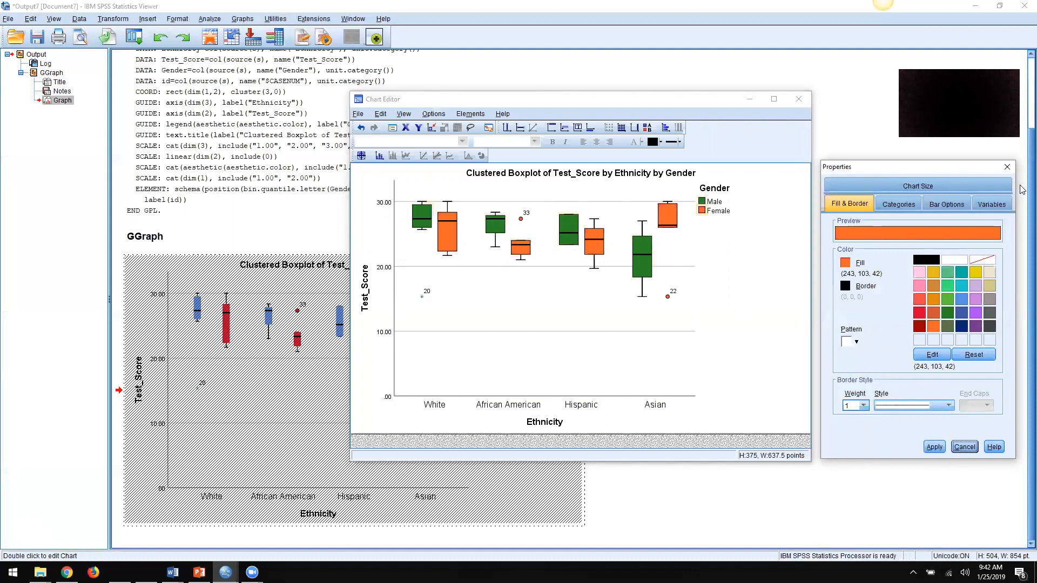
left_click(1007, 166)
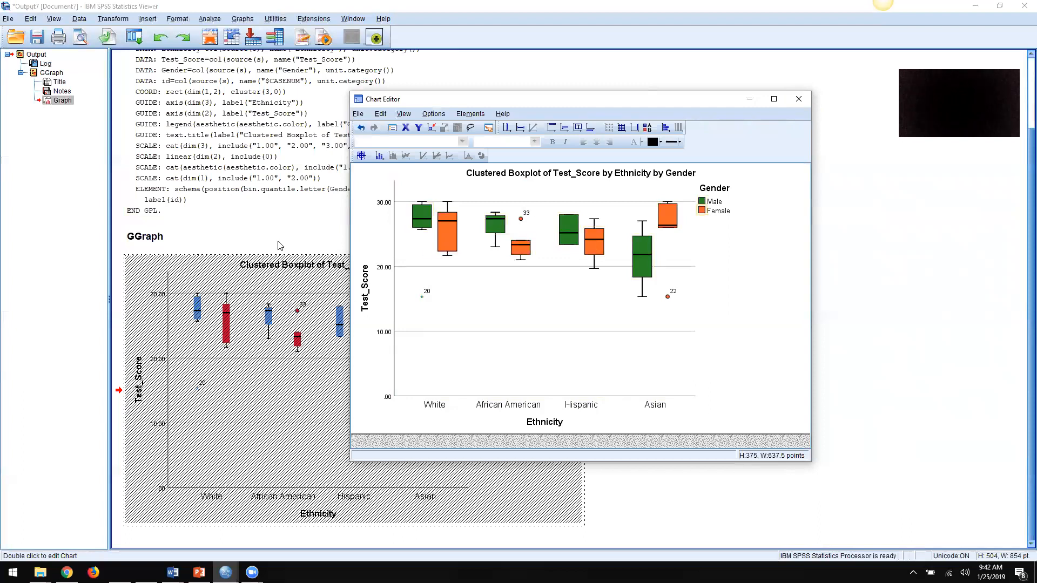
left_click(799, 99)
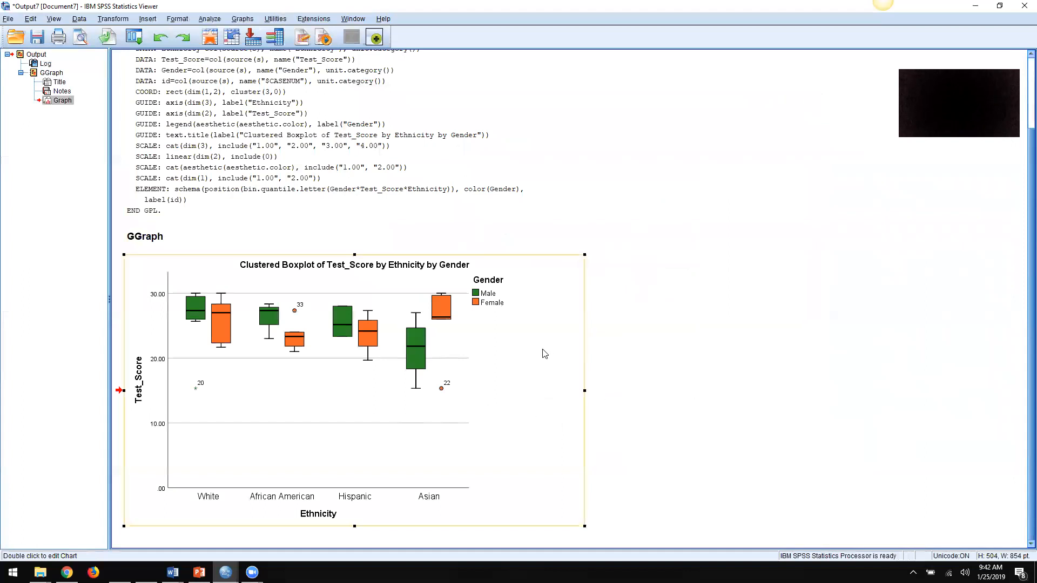
scroll(536, 414, "up", 1)
scroll(537, 415, "up", 1)
scroll(536, 414, "down", 2)
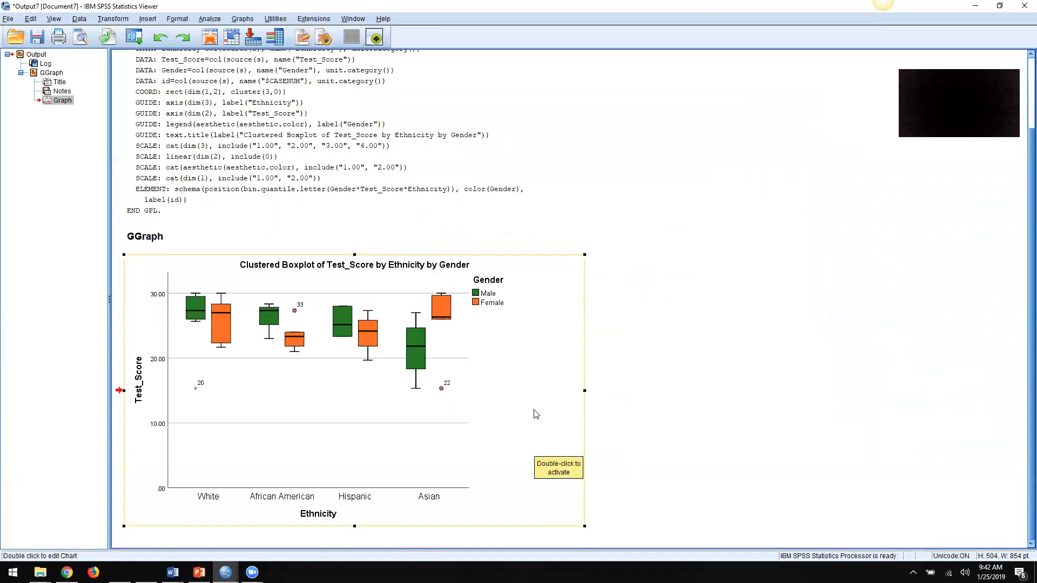